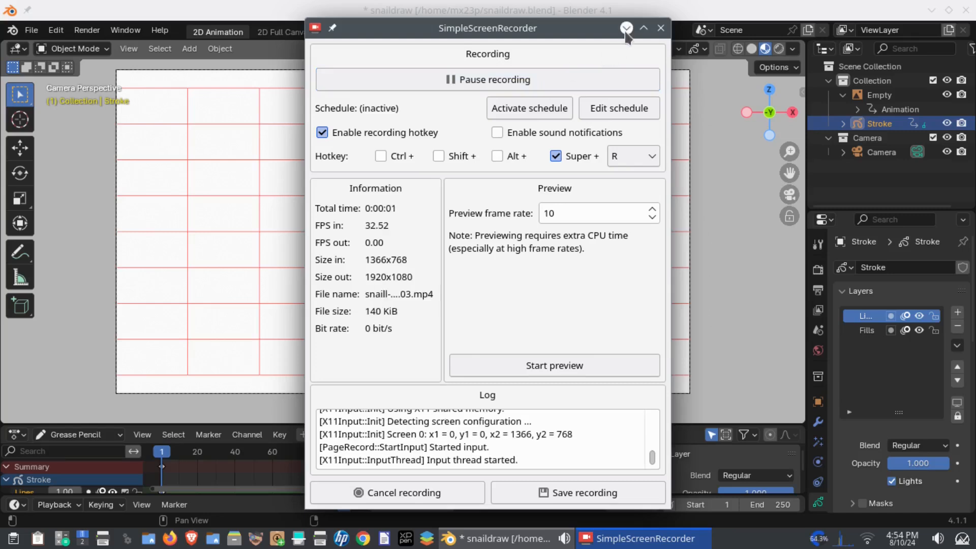
Switch the Stroke object to Draw Mode and set the pencil to full 1.000 strength, with pen pressure off for radius and strength
left_click(75, 49)
left_click(74, 113)
left_click(456, 69)
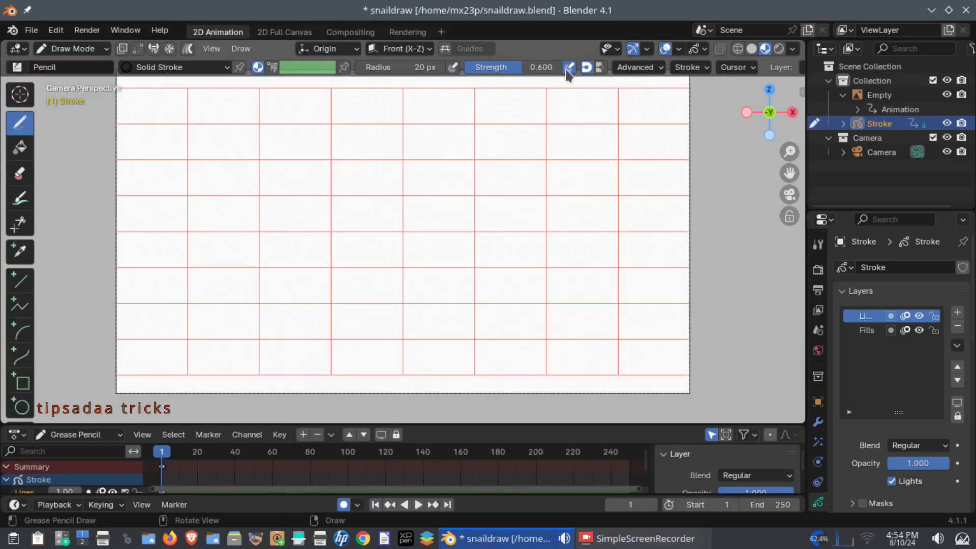
left_click(567, 69)
left_click_drag(527, 70, 569, 70)
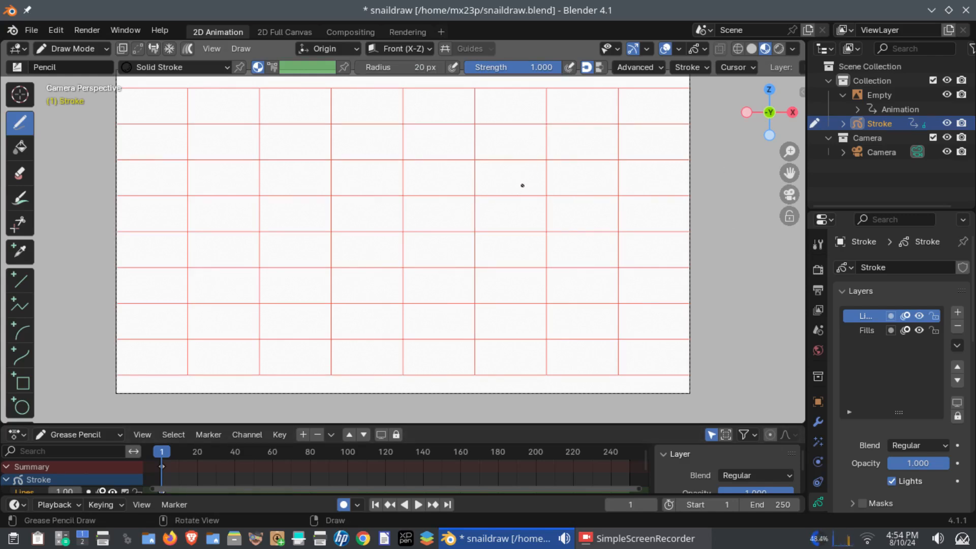
Test the pencil with a trial stroke, undo it, and set the stroke post-processing to smooth 1 with 10 iterations
mouse_move(516, 176)
left_mouse_down()
mouse_move(547, 161)
mouse_move(626, 202)
left_mouse_up()
key("ctrl+z")
left_click(688, 67)
left_click(714, 110)
type("1")
left_click(720, 125)
type("10")
key("Return")
Draw the snail's head, mouth and chest outline freehand, continuing along the grid's base line as the underside of the body
mouse_move(504, 195)
left_mouse_down()
mouse_move(523, 164)
mouse_move(556, 153)
mouse_move(613, 185)
mouse_move(629, 226)
mouse_move(584, 236)
mouse_move(615, 248)
mouse_move(593, 249)
mouse_move(518, 334)
mouse_move(452, 371)
mouse_move(387, 374)
left_mouse_up()
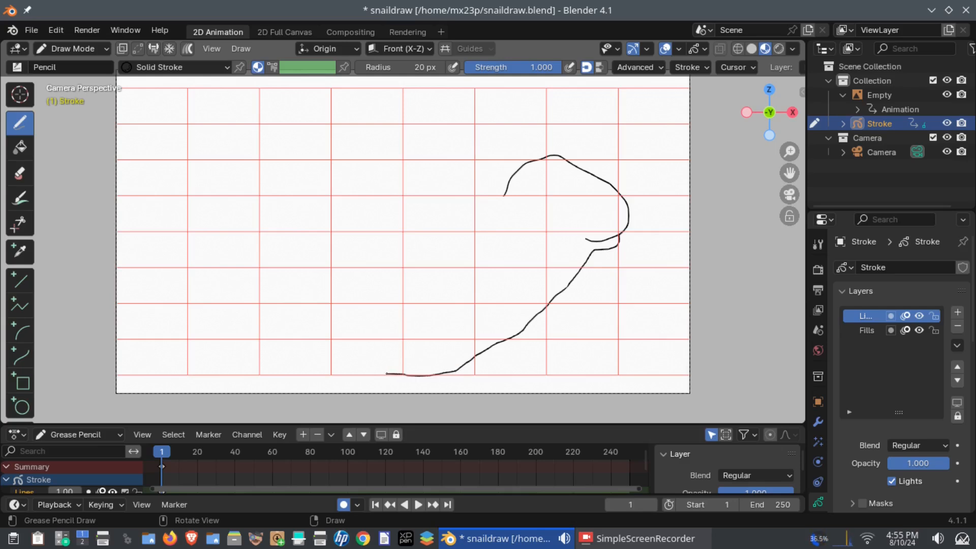
left_click_drag(386, 373, 330, 363)
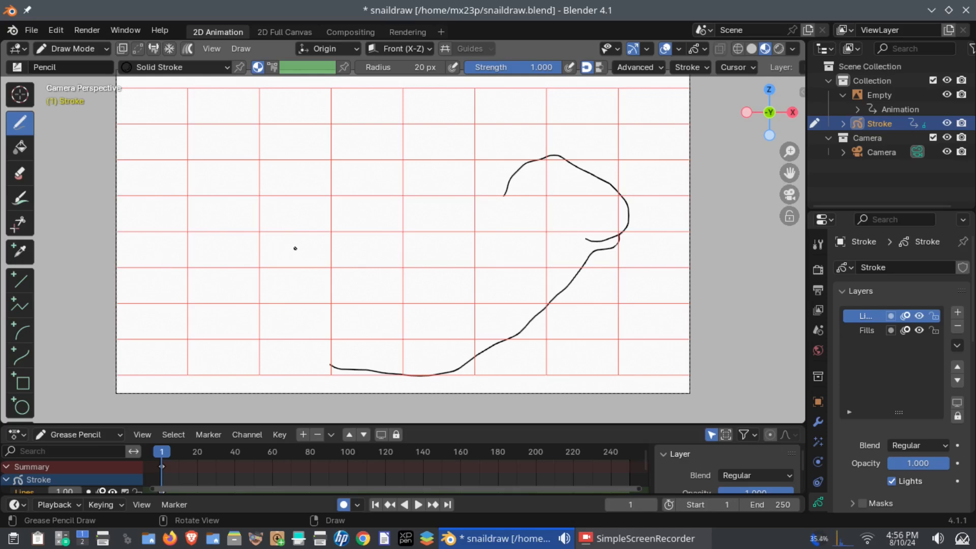
Draw the spiral shell freehand with its outer rim and opening, and connect the back of the head to it with a neck line
mouse_move(296, 247)
left_mouse_down()
mouse_move(305, 267)
mouse_move(274, 268)
mouse_move(271, 222)
mouse_move(306, 215)
mouse_move(333, 224)
mouse_move(344, 244)
mouse_move(339, 279)
mouse_move(269, 304)
mouse_move(239, 278)
mouse_move(243, 195)
mouse_move(290, 180)
mouse_move(378, 209)
mouse_move(378, 267)
left_mouse_up()
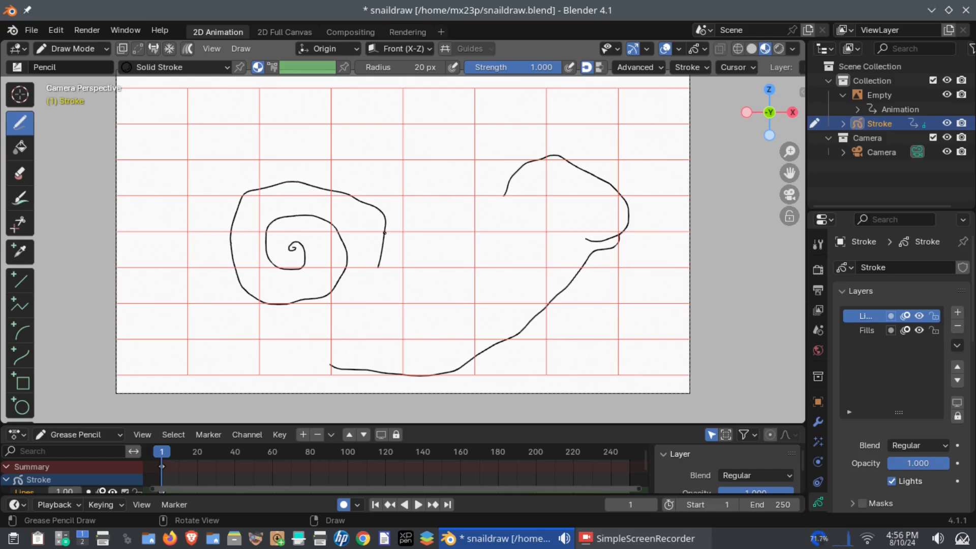
mouse_move(384, 234)
left_mouse_down()
mouse_move(385, 214)
mouse_move(407, 207)
mouse_move(420, 239)
mouse_move(406, 326)
mouse_move(392, 344)
mouse_move(325, 366)
mouse_move(290, 367)
mouse_move(242, 344)
mouse_move(219, 286)
left_mouse_up()
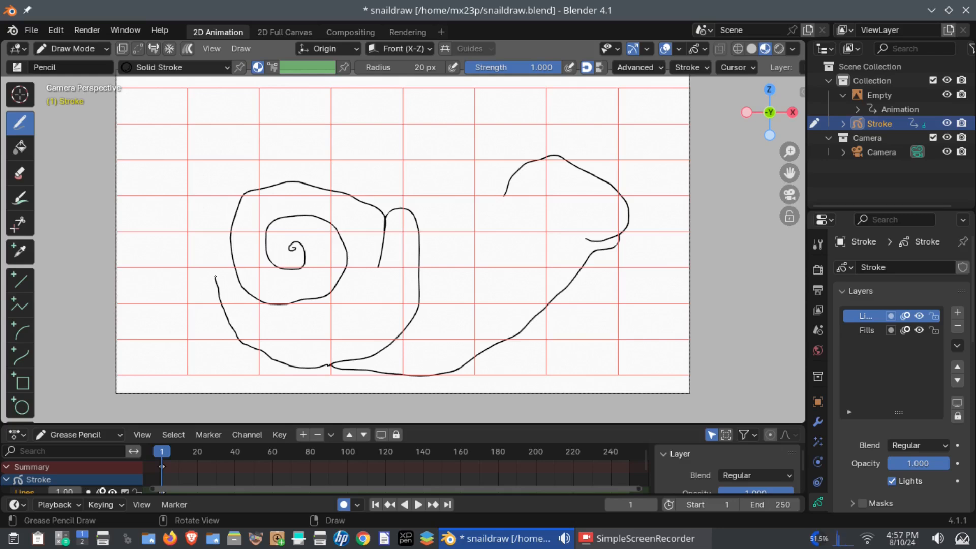
mouse_move(215, 277)
left_mouse_down()
mouse_move(208, 237)
mouse_move(227, 186)
mouse_move(265, 160)
left_mouse_up()
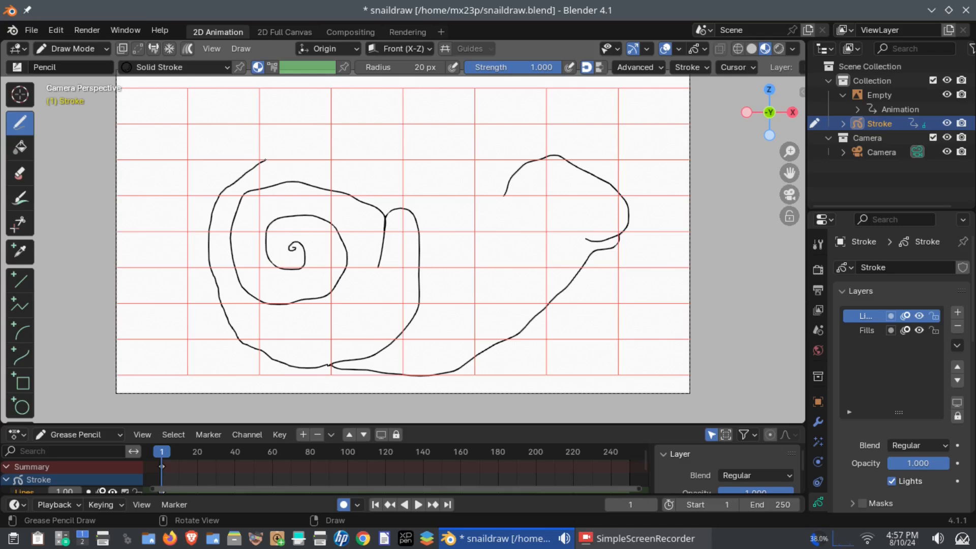
mouse_move(265, 160)
left_mouse_down()
mouse_move(352, 124)
mouse_move(402, 127)
mouse_move(460, 169)
mouse_move(497, 216)
left_mouse_up()
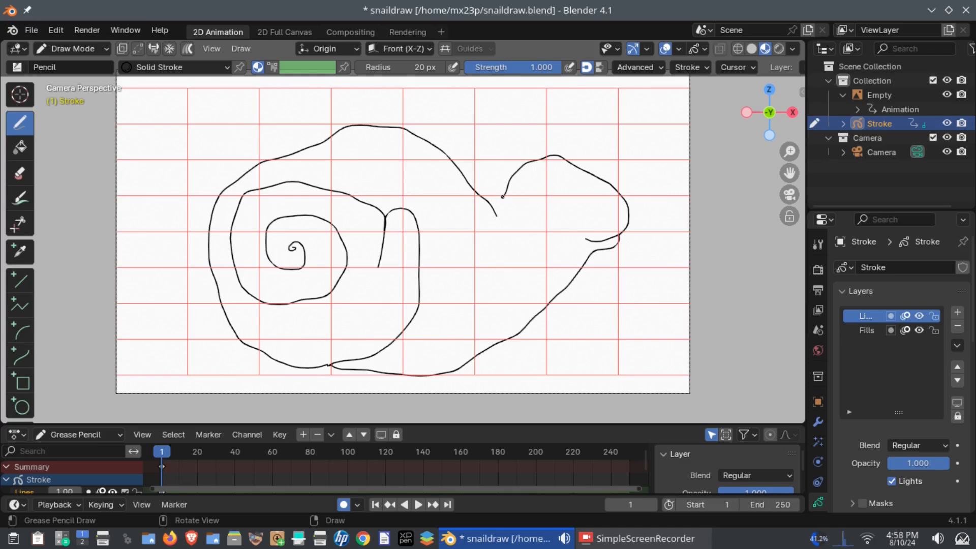
mouse_move(503, 197)
left_mouse_down()
mouse_move(460, 273)
mouse_move(419, 289)
left_mouse_up()
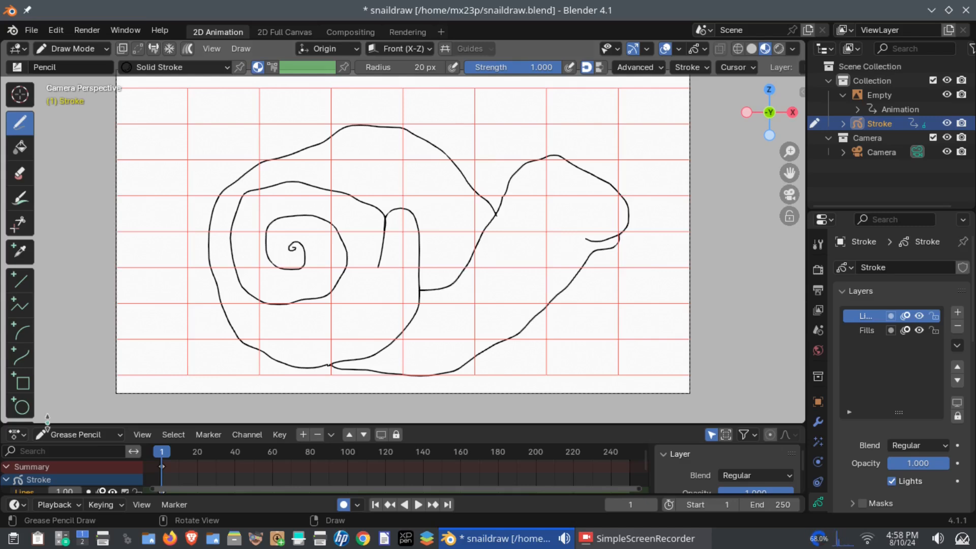
Draw the snail's eye on the head as a large circle with a smaller pupil circle inside
left_click(21, 407)
left_click_drag(544, 191, 576, 224)
key("Return")
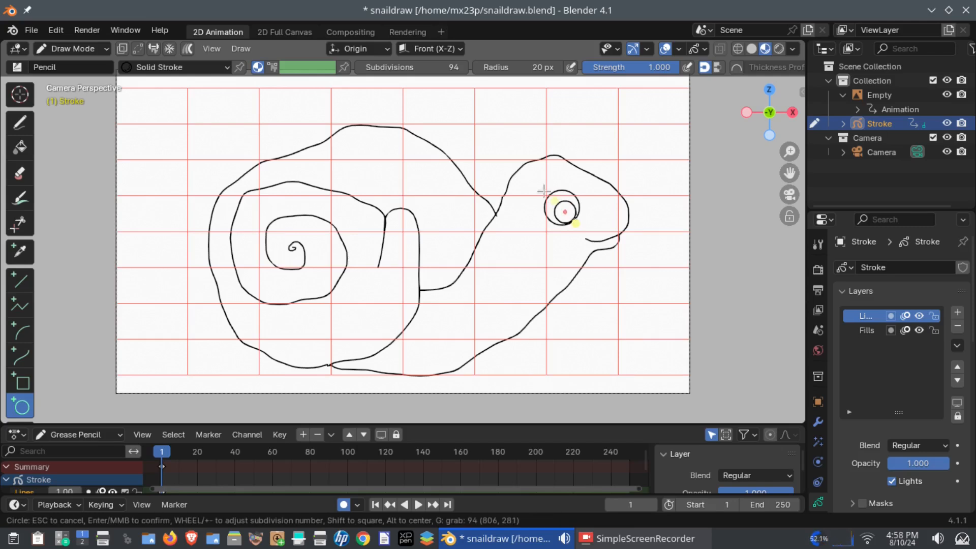
key("Return")
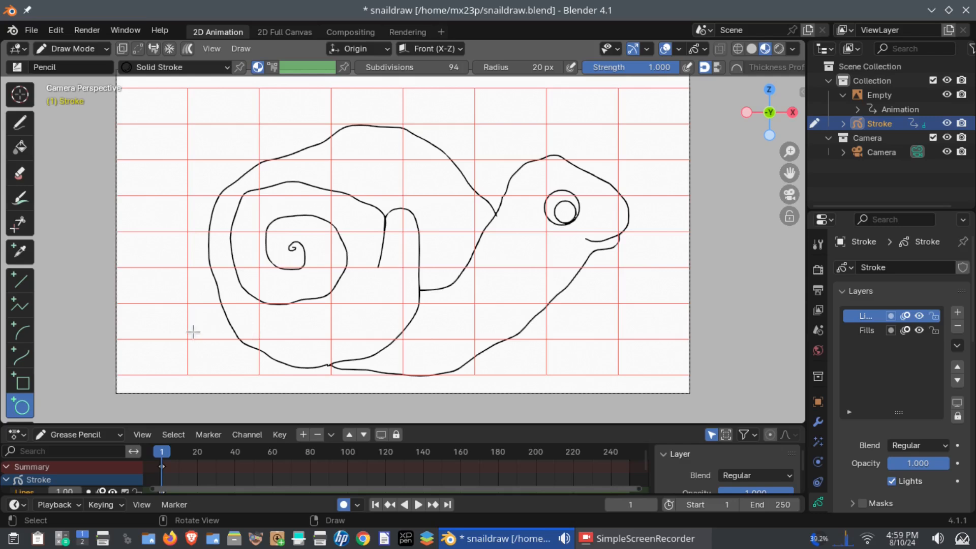
Draw the tail behind the shell and the stalks of two antennae on the head with the pencil
left_click(21, 124)
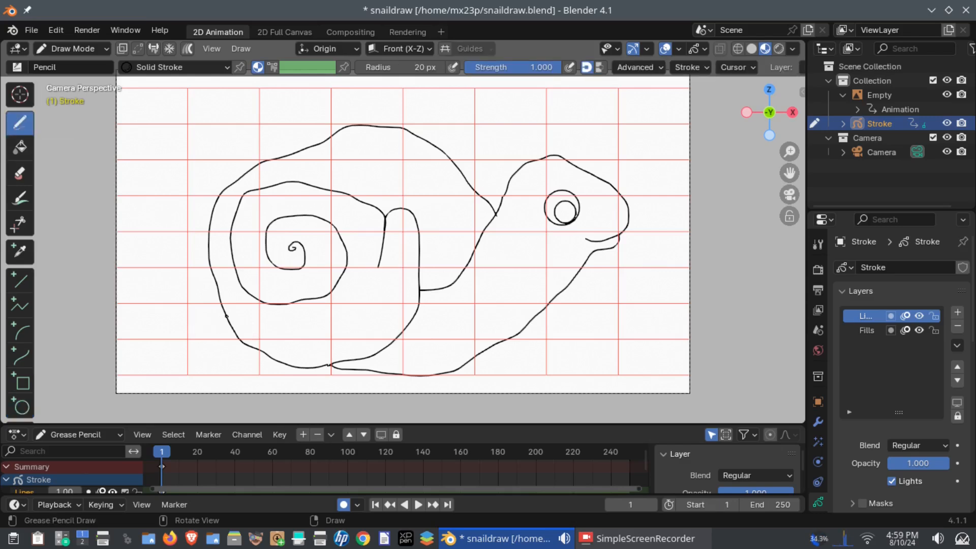
mouse_move(226, 317)
left_mouse_down()
mouse_move(158, 339)
mouse_move(149, 353)
mouse_move(166, 368)
mouse_move(270, 361)
left_mouse_up()
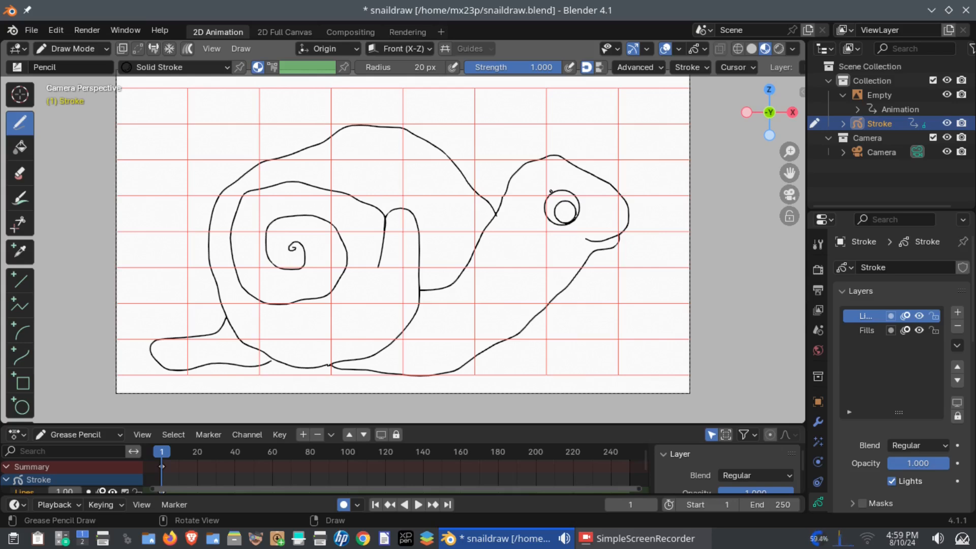
left_click_drag(534, 176, 540, 127)
left_click_drag(540, 176, 548, 128)
left_click_drag(575, 164, 596, 123)
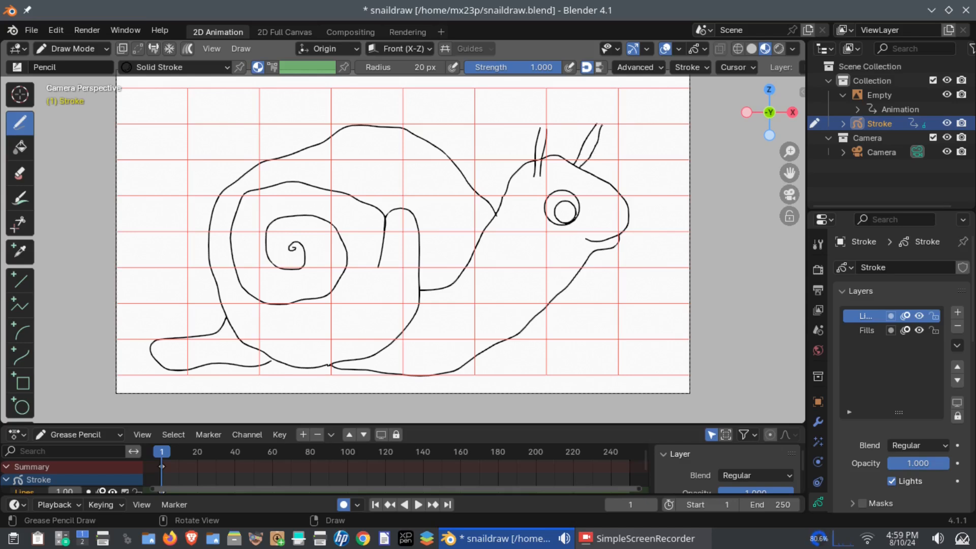
left_click_drag(579, 166, 600, 129)
Draw a small circle at the tip of each antenna stalk
left_click(22, 406)
mouse_move(539, 118)
left_mouse_down()
mouse_move(557, 132)
mouse_move(601, 120)
mouse_move(613, 127)
left_mouse_up()
key("Return")
key("Return")
Move the front antenna's tip circle in Edit Mode so it sits on the end of its stalk
left_click(60, 54)
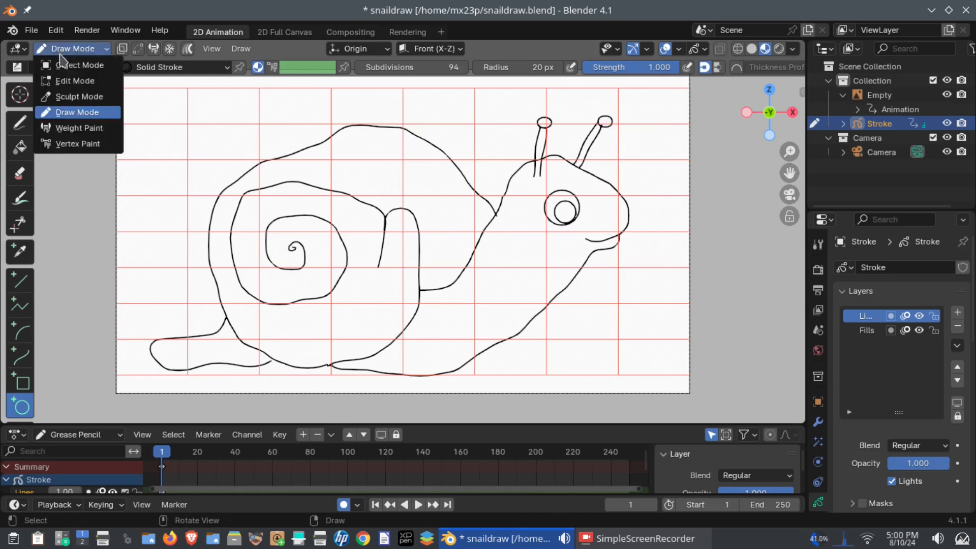
left_click(67, 81)
key("g")
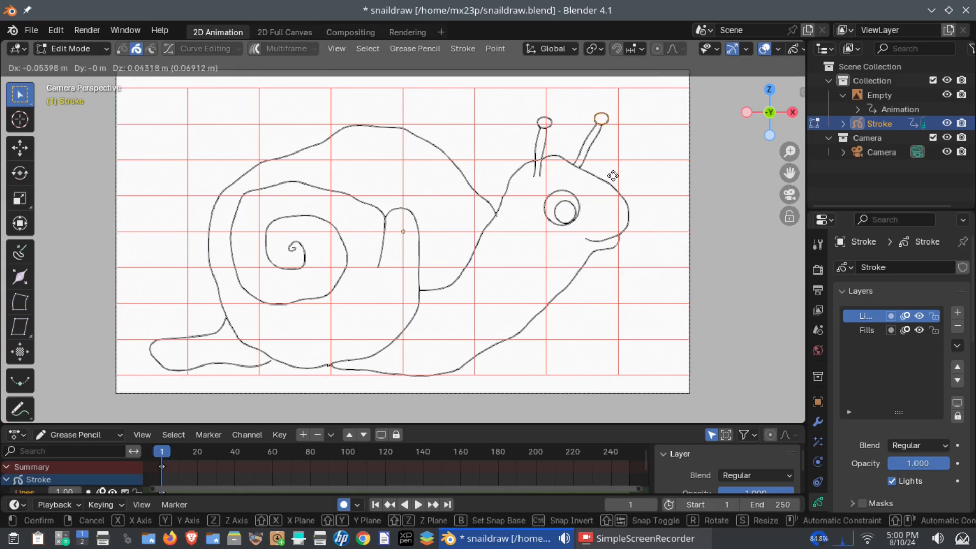
left_click(611, 173)
Return to Draw Mode and add a tiny circle inside each antenna tip circle
left_click(71, 48)
left_click(68, 110)
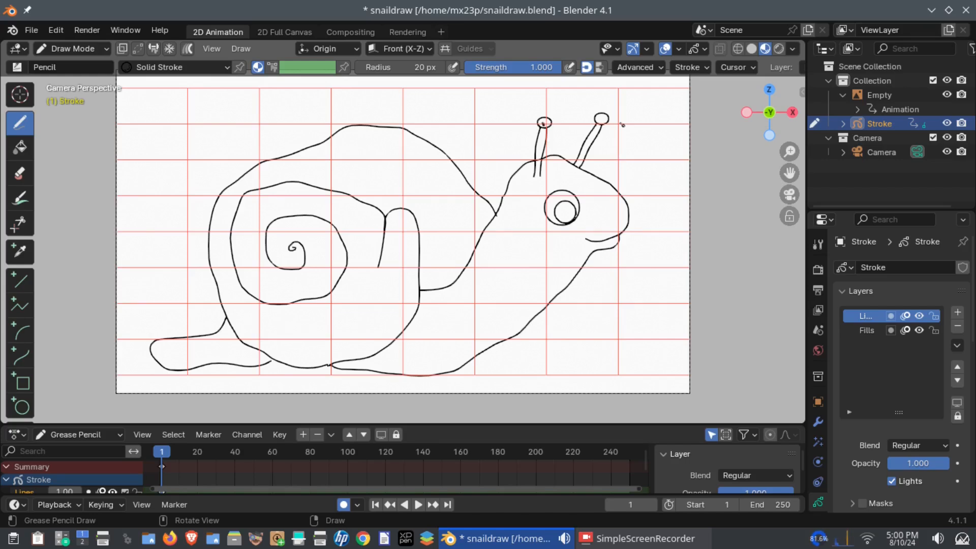
key("c")
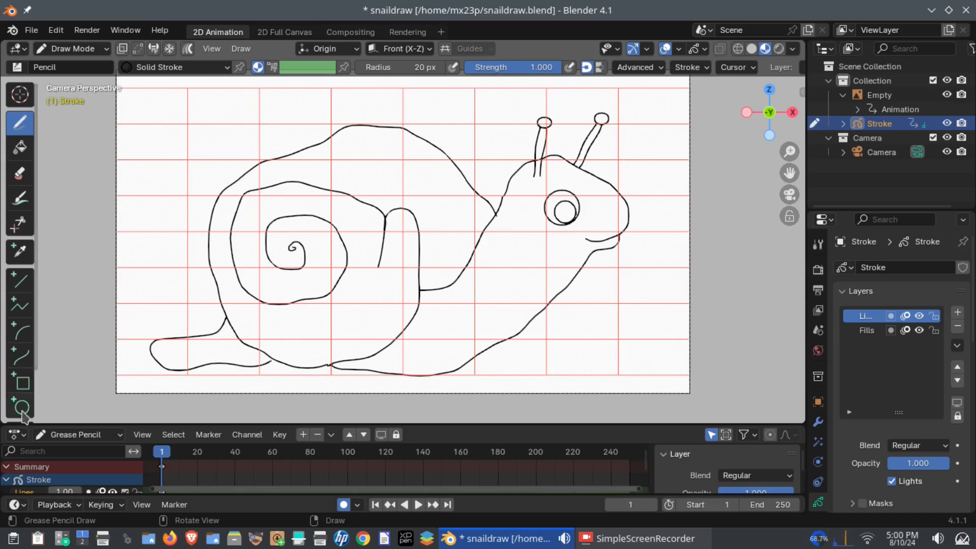
left_click_drag(544, 121, 604, 121)
key("Return")
key("Return")
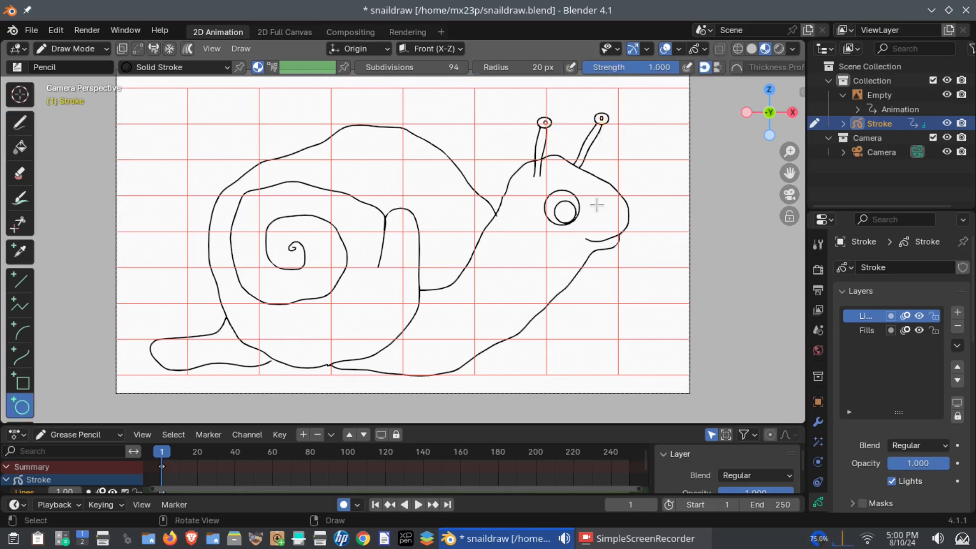
Switch to Sculpt Mode, undo a trial push on the shell outline, and touch up the shell's front edge with a 10 px Push brush
left_click(71, 48)
left_click(71, 87)
left_click_drag(482, 202, 454, 165)
key("ctrl+z")
left_click_drag(70, 69, 66, 72)
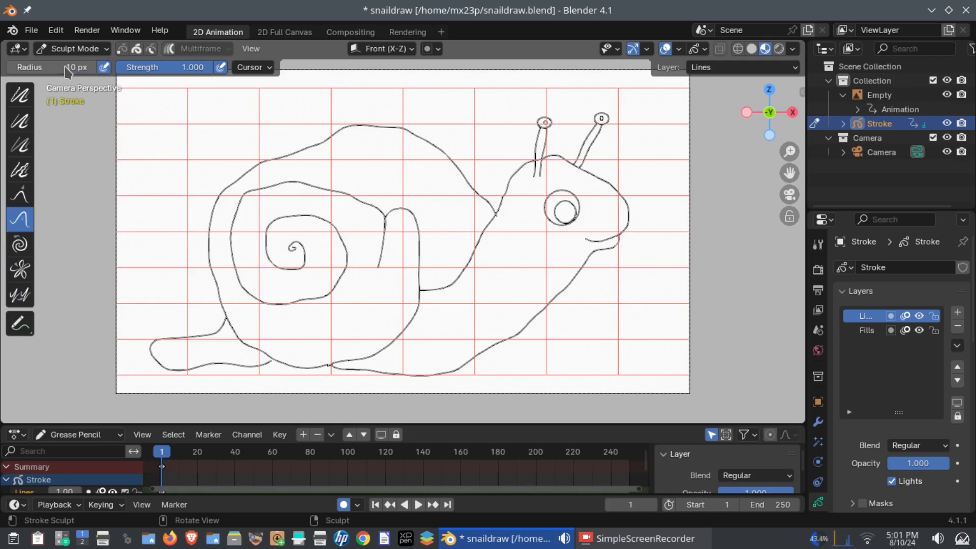
left_click_drag(497, 216, 495, 213)
mouse_move(475, 192)
left_mouse_down()
mouse_move(442, 153)
mouse_move(376, 124)
mouse_move(373, 141)
left_mouse_up()
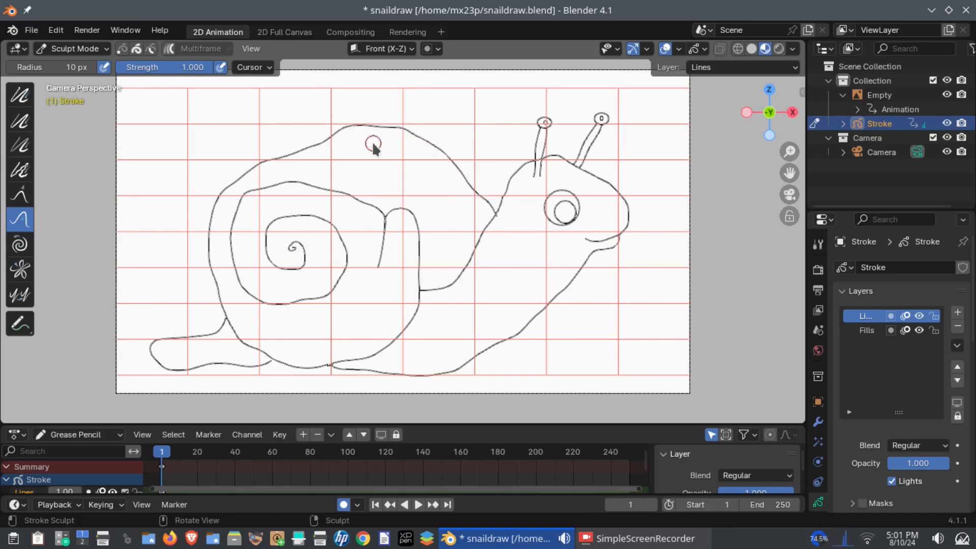
Smooth the lines of the shell, body, head, antennae and tail with the Smooth sculpt brush
left_click(19, 95)
mouse_move(480, 200)
left_mouse_down()
mouse_move(430, 139)
mouse_move(343, 124)
mouse_move(225, 177)
mouse_move(212, 307)
mouse_move(342, 360)
mouse_move(422, 222)
mouse_move(373, 258)
mouse_move(342, 185)
mouse_move(254, 193)
mouse_move(272, 302)
mouse_move(325, 227)
mouse_move(390, 305)
mouse_move(426, 293)
left_mouse_up()
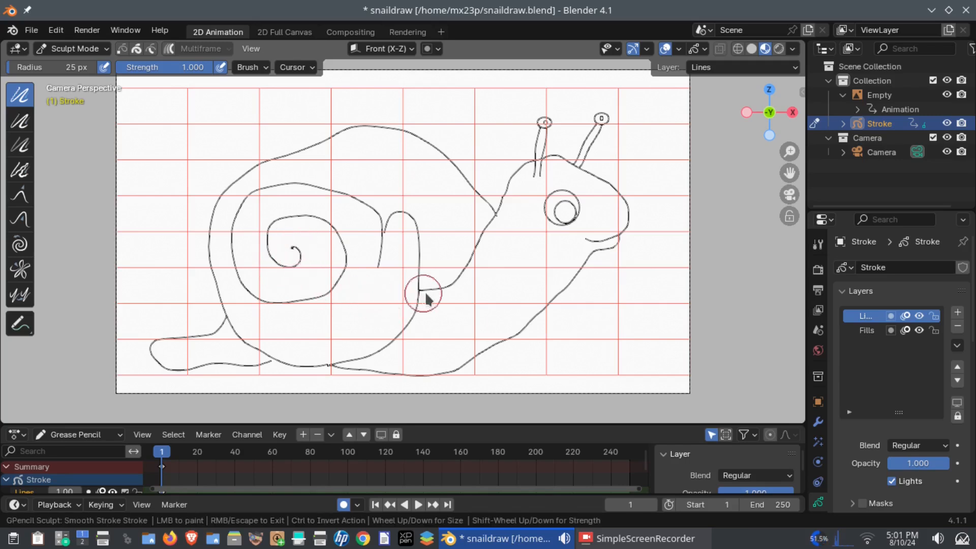
mouse_move(340, 366)
left_mouse_down()
mouse_move(440, 359)
mouse_move(587, 255)
mouse_move(531, 318)
left_mouse_up()
mouse_move(558, 164)
left_mouse_down()
mouse_move(585, 171)
mouse_move(627, 209)
left_mouse_up()
left_click_drag(582, 163, 598, 125)
left_click_drag(536, 179, 543, 127)
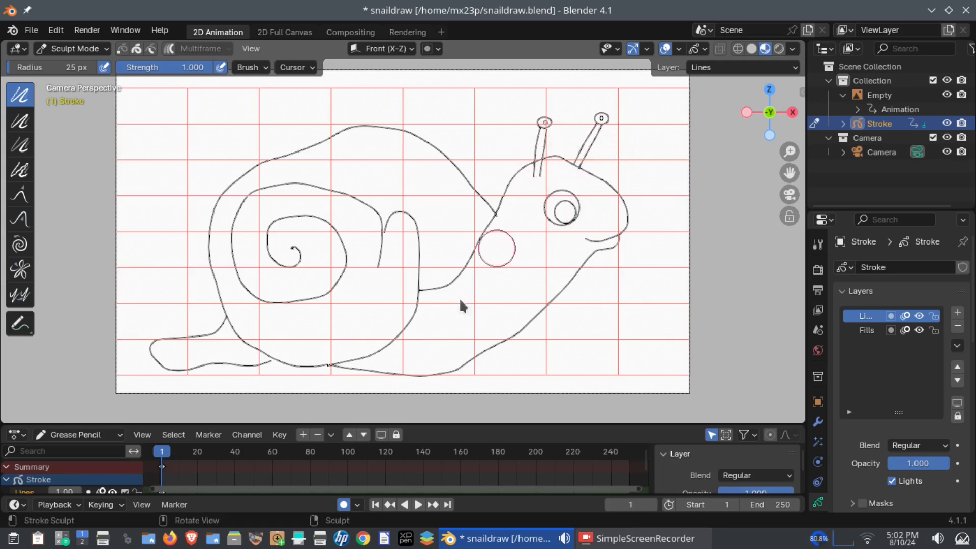
left_click_drag(193, 338, 161, 340)
mouse_move(232, 367)
left_mouse_down()
mouse_move(270, 365)
mouse_move(224, 189)
mouse_move(311, 150)
left_mouse_up()
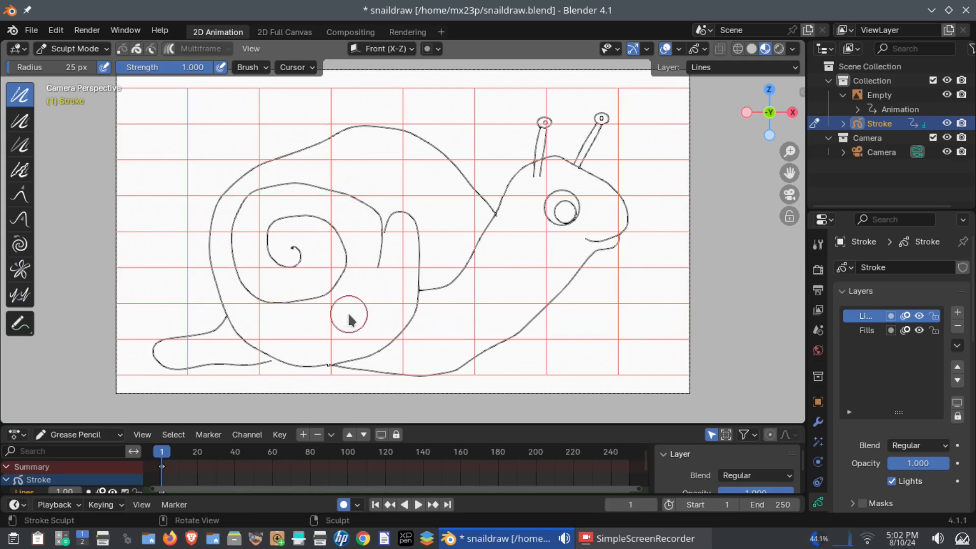
Set the Push sculpt brush to a 75 px radius and reshape the neck and chest curves
left_click(20, 219)
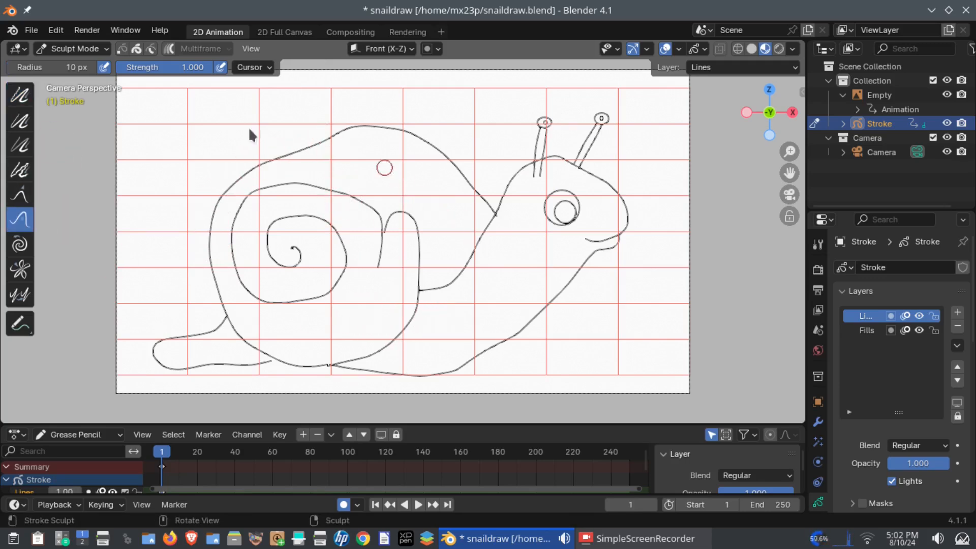
left_click(52, 68)
type("25")
key("Return")
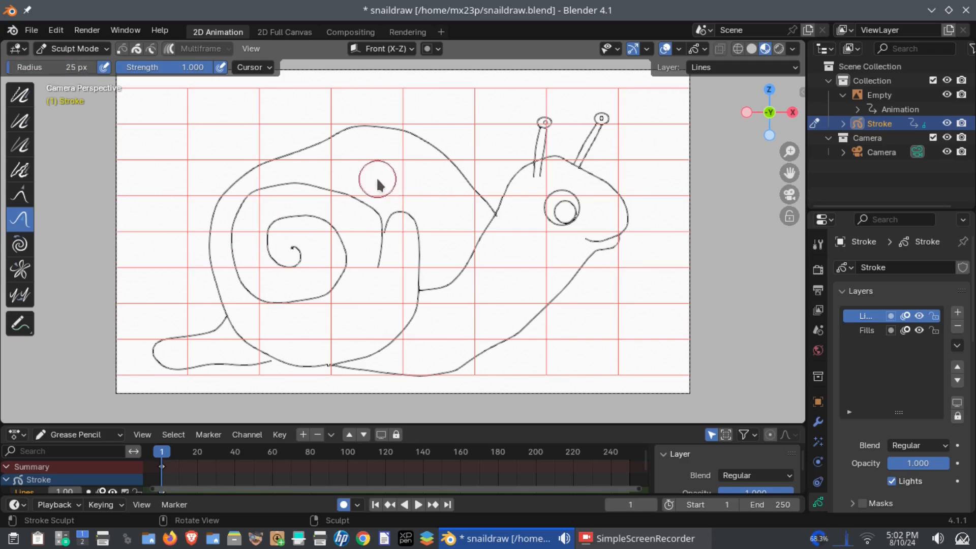
left_click(52, 68)
type("75")
key("Return")
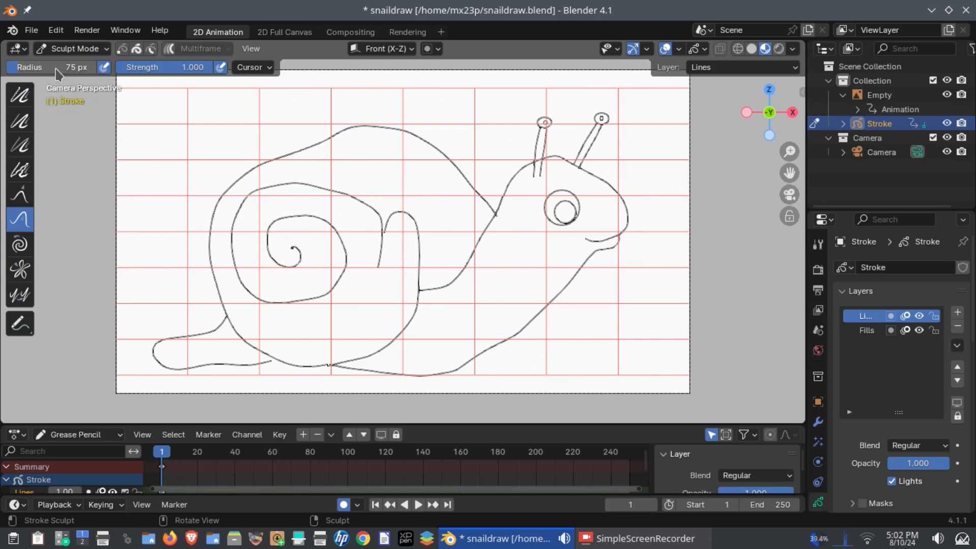
mouse_move(536, 239)
left_mouse_down()
mouse_move(520, 185)
mouse_move(520, 283)
mouse_move(520, 257)
left_mouse_up()
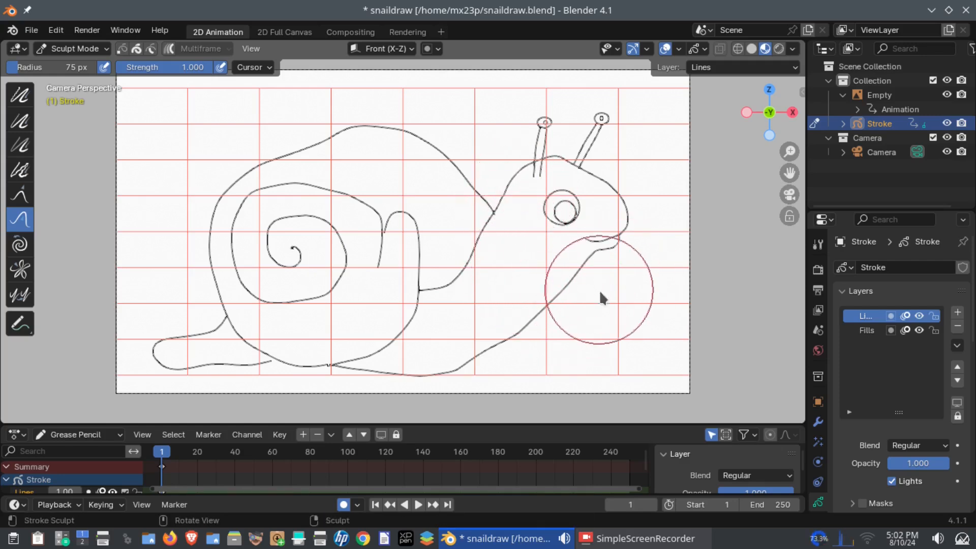
mouse_move(521, 362)
left_mouse_down()
mouse_move(476, 385)
mouse_move(507, 269)
mouse_move(460, 285)
mouse_move(511, 228)
mouse_move(520, 258)
left_mouse_up()
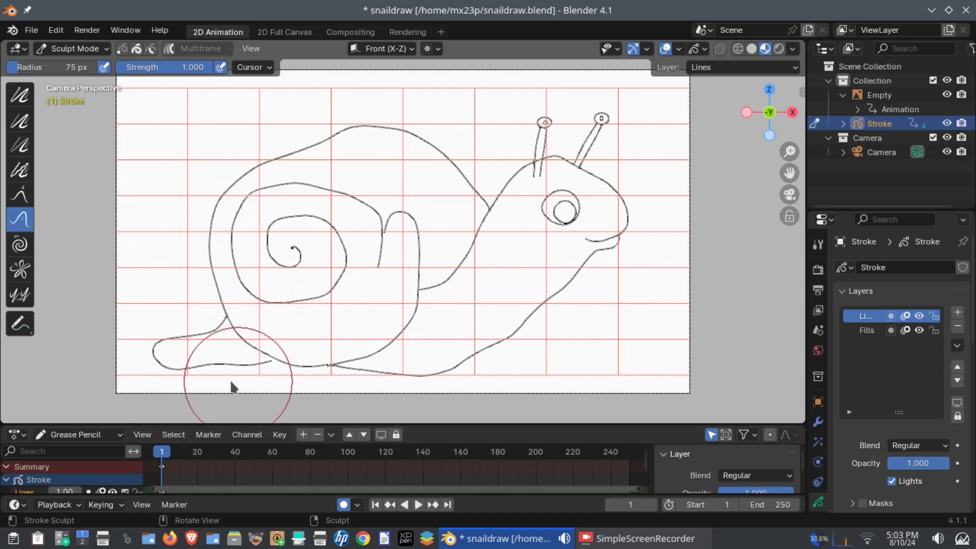
Flatten the tail and round the upper curves of the shell and its spiral with the Push brush
left_click_drag(249, 383, 253, 377)
left_click_drag(275, 340, 271, 351)
mouse_move(174, 385)
left_mouse_down()
mouse_move(181, 328)
mouse_move(227, 332)
mouse_move(212, 327)
mouse_move(216, 336)
left_mouse_up()
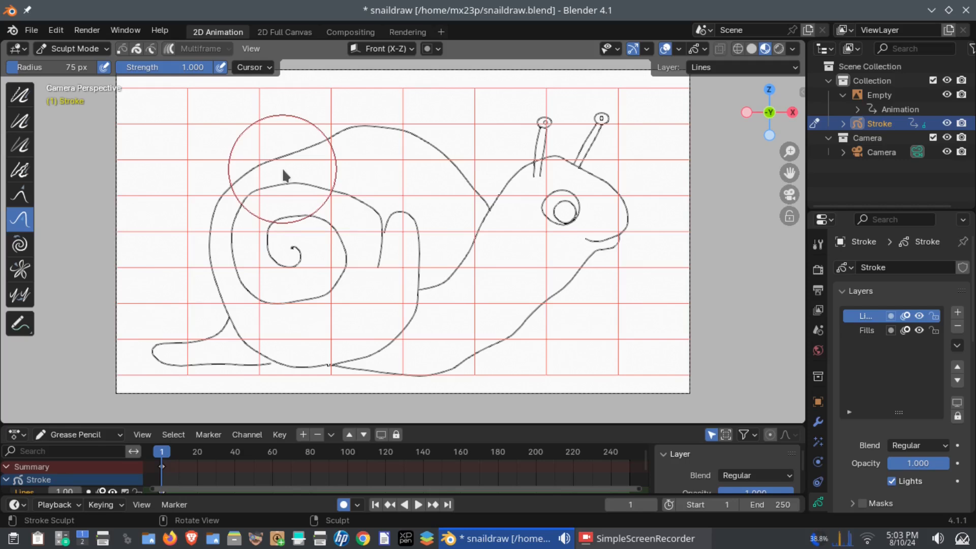
mouse_move(323, 170)
left_mouse_down()
mouse_move(312, 149)
mouse_move(325, 157)
left_mouse_up()
left_click_drag(318, 199, 328, 193)
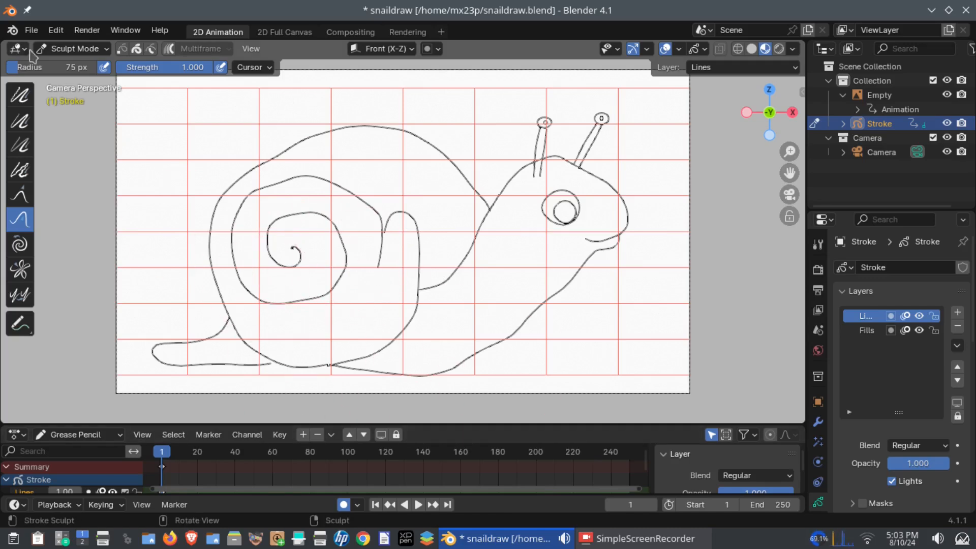
Select both eye circles in Edit Mode and move them slightly forward and down on the head
left_click(71, 48)
left_click(64, 80)
left_click_drag(532, 188, 585, 234)
key("g")
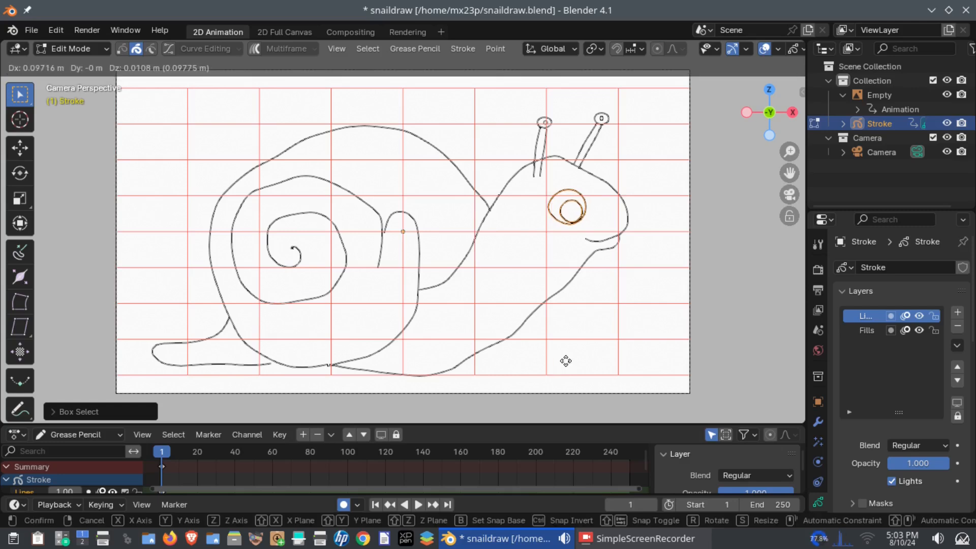
left_click(570, 365)
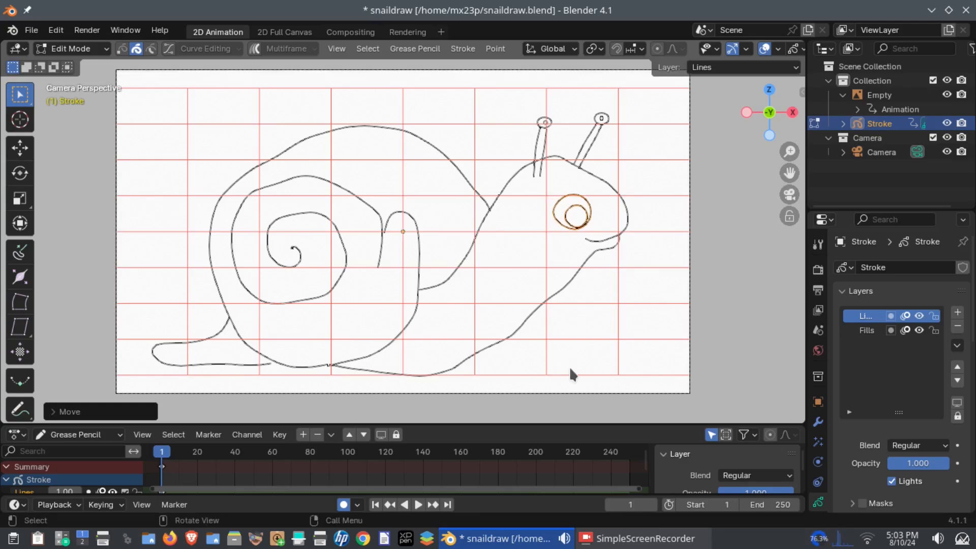
Return to Draw Mode and draw two tiny circles on the snout as nostrils
left_click(72, 48)
left_click(64, 110)
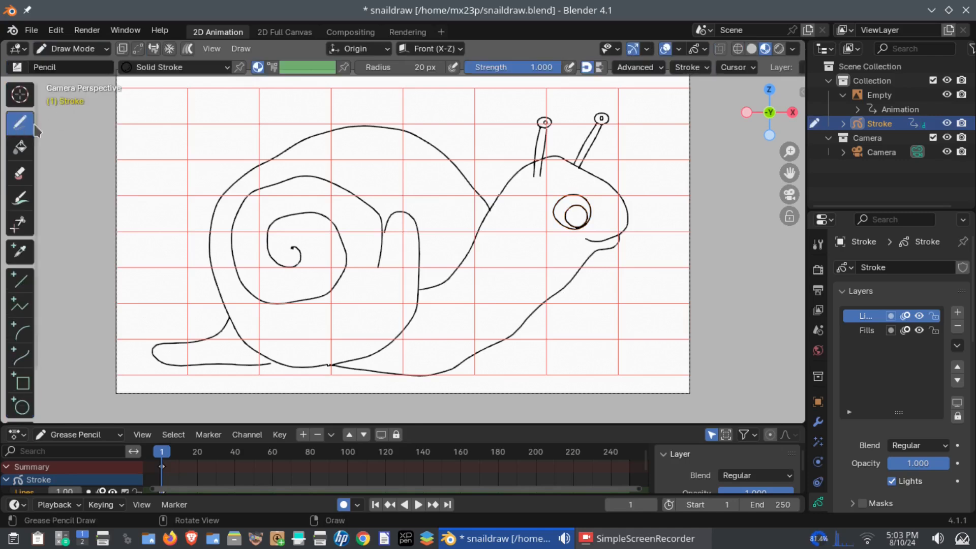
left_click(32, 408)
mouse_move(617, 215)
left_mouse_down()
mouse_move(620, 237)
mouse_move(615, 228)
left_mouse_up()
key("Return")
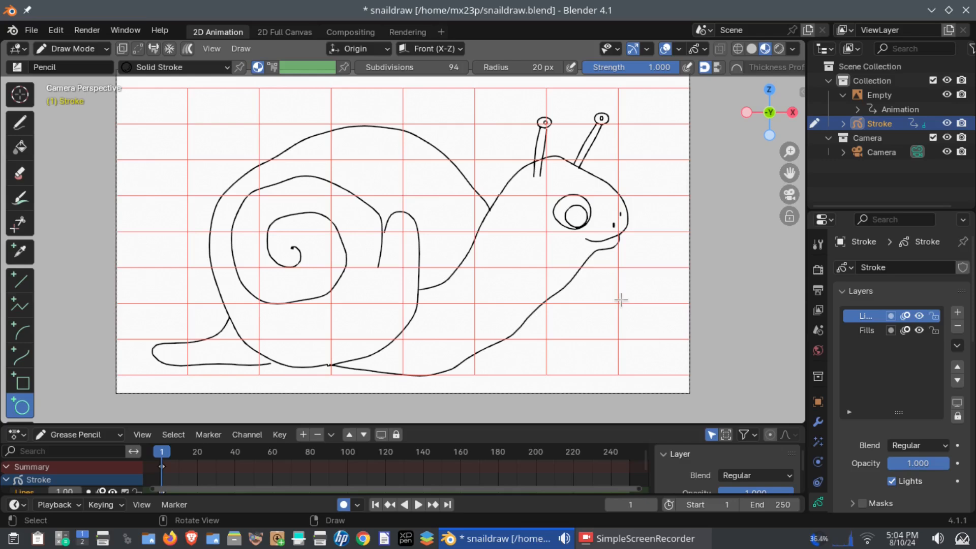
Thicken the shell outline and its inner spiral in Sculpt Mode with the Thickness brush at a 25 px radius
left_click(70, 49)
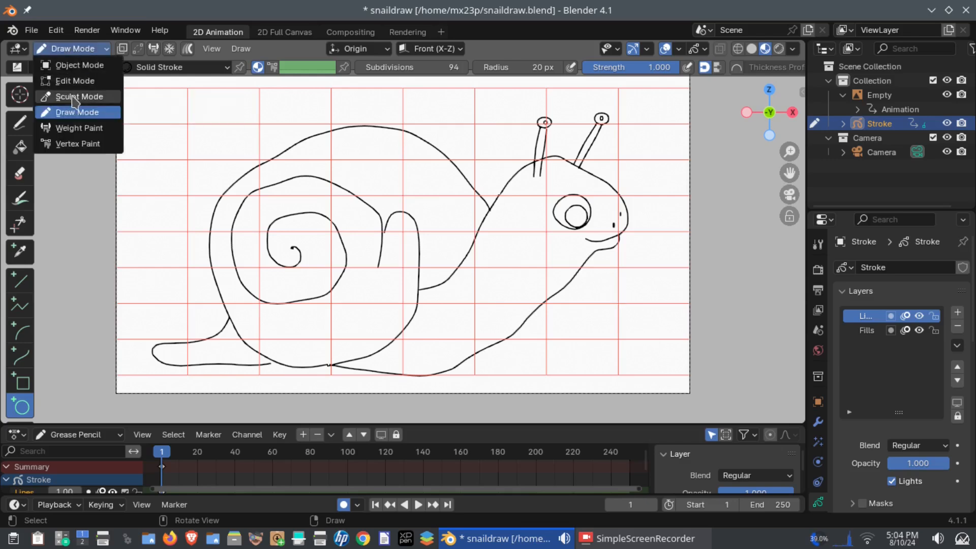
left_click(76, 100)
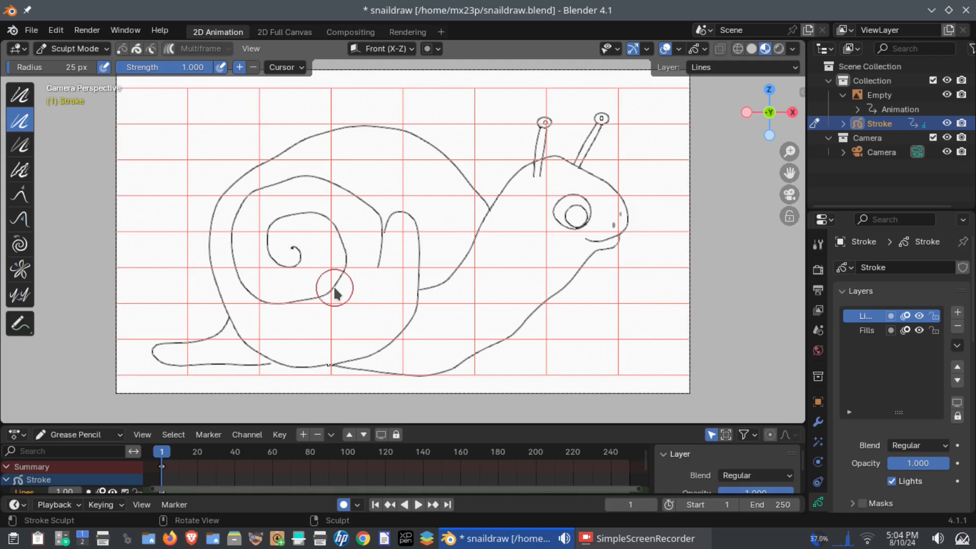
mouse_move(379, 262)
left_mouse_down()
mouse_move(391, 228)
mouse_move(385, 257)
mouse_move(408, 216)
mouse_move(416, 295)
mouse_move(389, 342)
mouse_move(311, 371)
left_mouse_up()
mouse_move(380, 226)
left_mouse_down()
mouse_move(328, 171)
mouse_move(236, 206)
mouse_move(257, 298)
mouse_move(341, 273)
mouse_move(315, 216)
mouse_move(257, 228)
mouse_move(305, 257)
mouse_move(292, 253)
left_mouse_up()
mouse_move(320, 362)
left_mouse_down()
mouse_move(279, 360)
mouse_move(224, 283)
mouse_move(290, 158)
mouse_move(389, 138)
mouse_move(482, 209)
mouse_move(448, 159)
mouse_move(377, 138)
mouse_move(299, 153)
mouse_move(217, 212)
mouse_move(249, 345)
mouse_move(386, 320)
mouse_move(413, 229)
mouse_move(378, 263)
mouse_move(382, 235)
mouse_move(345, 191)
mouse_move(271, 185)
mouse_move(238, 266)
mouse_move(331, 297)
mouse_move(325, 218)
mouse_move(277, 269)
mouse_move(299, 265)
left_mouse_up()
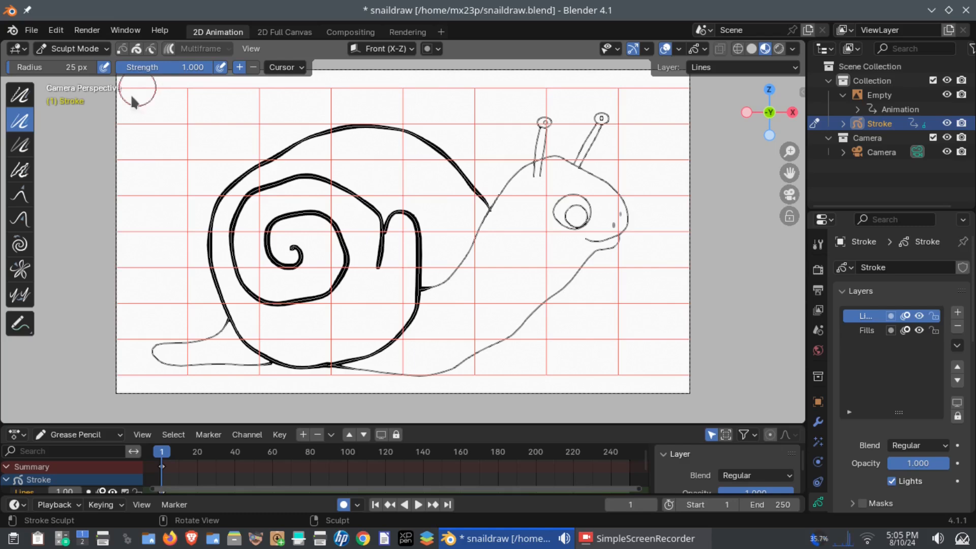
Return the snail drawing to Draw Mode and save the file
left_click(69, 48)
left_click(74, 81)
left_click(65, 50)
left_click(76, 112)
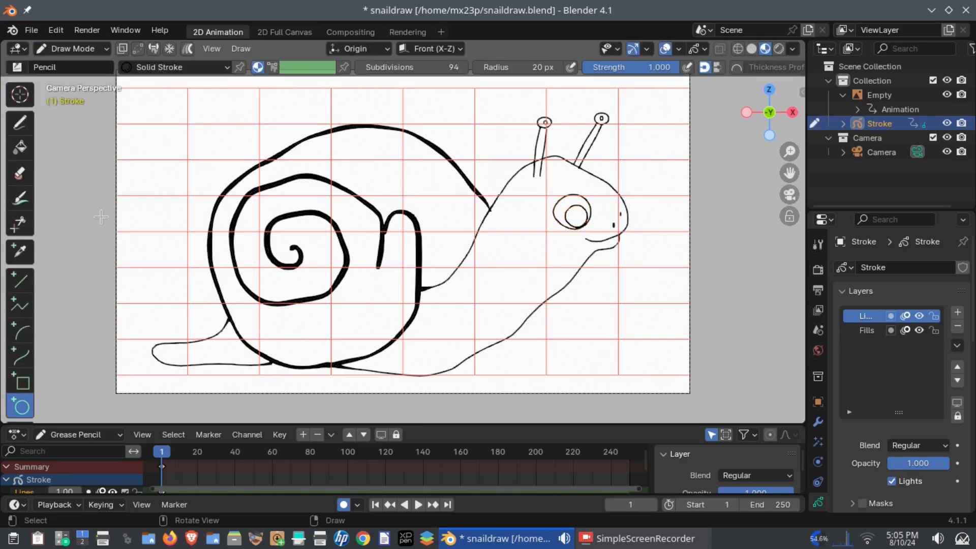
key("ctrl+s")
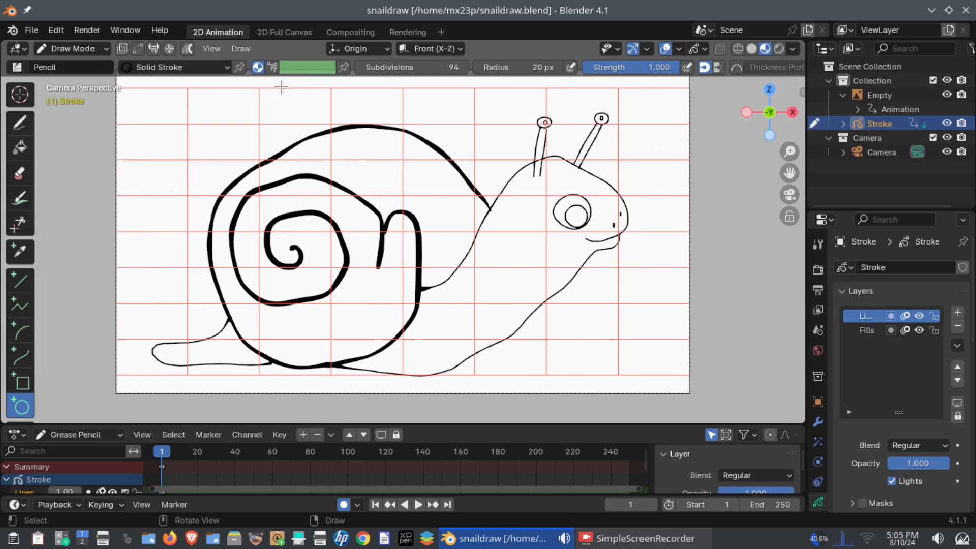
Activate the freehand Draw tool and set its drawing guides to Isometric with an angle of 30
left_click(20, 122)
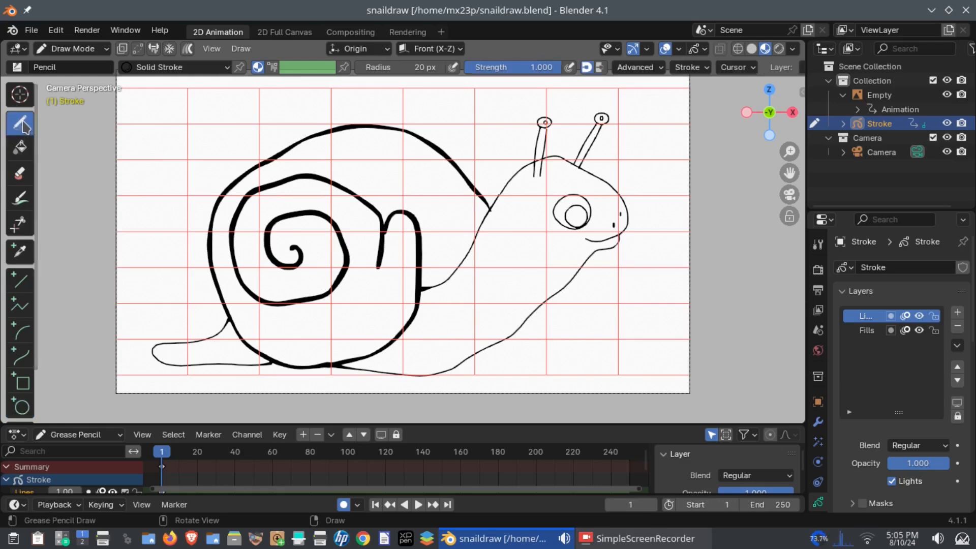
left_click(467, 49)
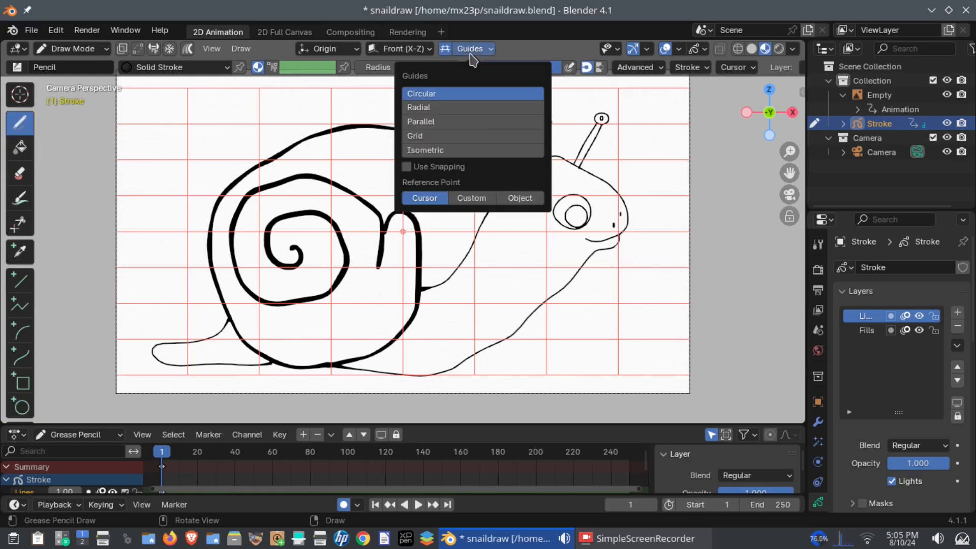
left_click(454, 150)
left_click(459, 166)
type("30")
key("Return")
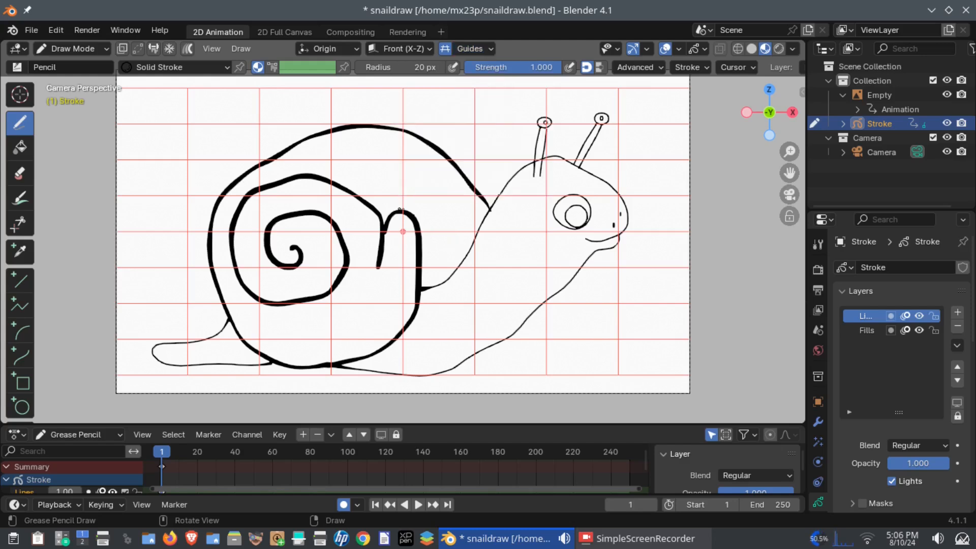
Draw parallel upward-slanting hatch lines across the shell's outer band from the neck toward the crown, undoing stray strokes
left_click_drag(432, 266, 458, 249)
left_click_drag(427, 203, 460, 181)
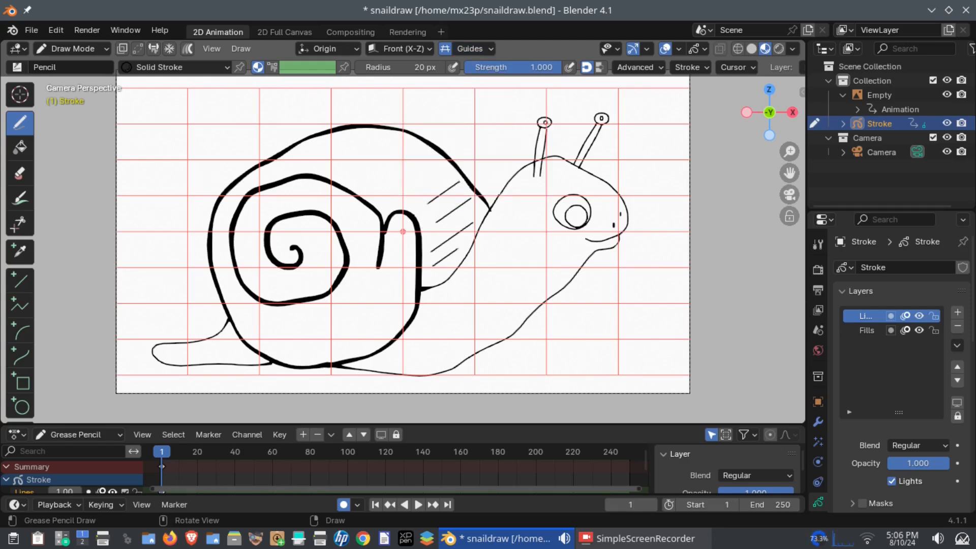
left_click_drag(386, 209, 432, 156)
left_click_drag(367, 180, 414, 150)
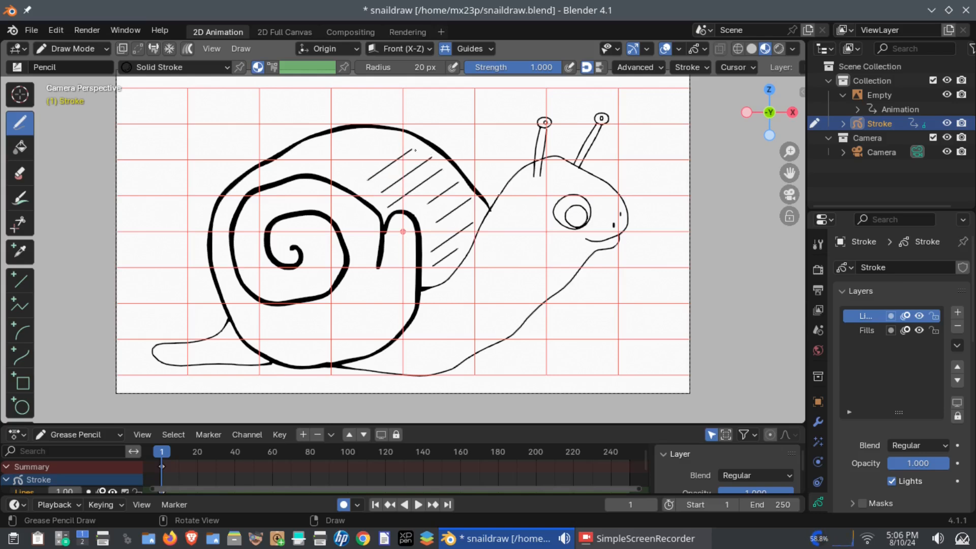
left_click_drag(355, 173, 399, 143)
key("ctrl+z")
left_click_drag(330, 178, 349, 165)
key("ctrl+z")
key("ctrl+z")
key("ctrl+z")
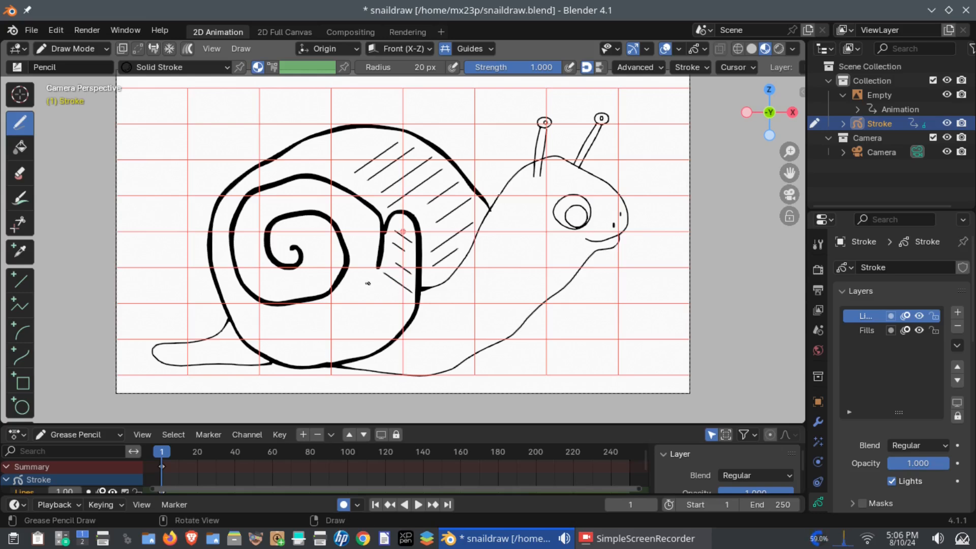
Hatch the shell's lower front with downward-slanting lines and the upper front of the inner spiral band with upward-slanting ones
key("ctrl+z")
mouse_move(367, 282)
left_mouse_down()
mouse_move(403, 309)
mouse_move(383, 334)
left_mouse_up()
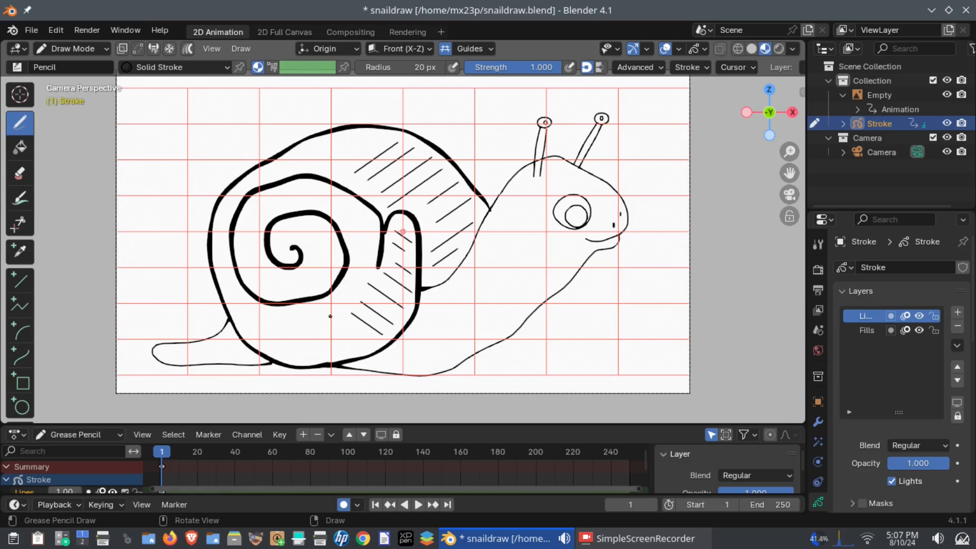
key("ctrl+z")
left_click_drag(316, 308, 353, 337)
left_click_drag(347, 221, 354, 214)
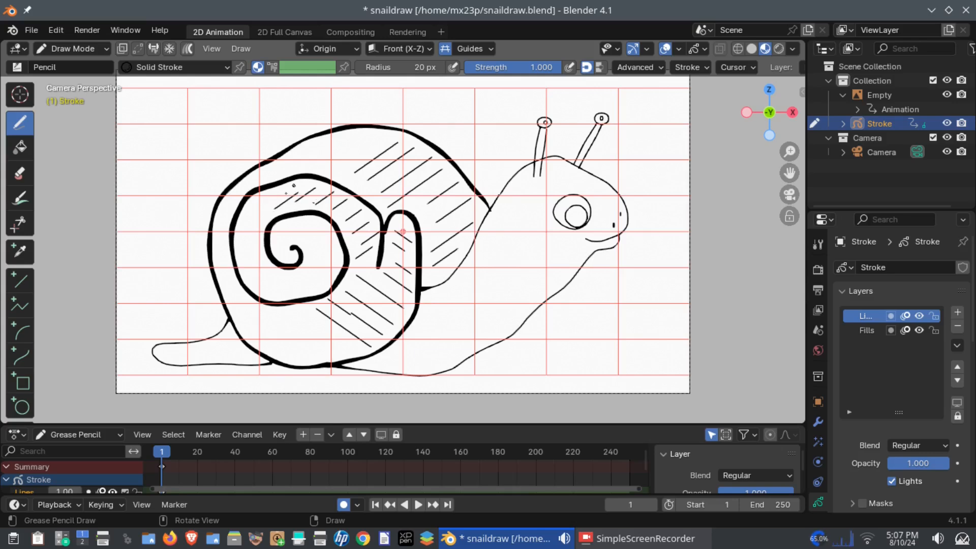
key("ctrl+z")
Continue the downward-slanting hatch lines along the underside of the shell toward the tail, undoing stray strokes
left_click_drag(294, 315, 345, 349)
left_click_drag(269, 310, 318, 345)
left_click_drag(259, 320, 299, 351)
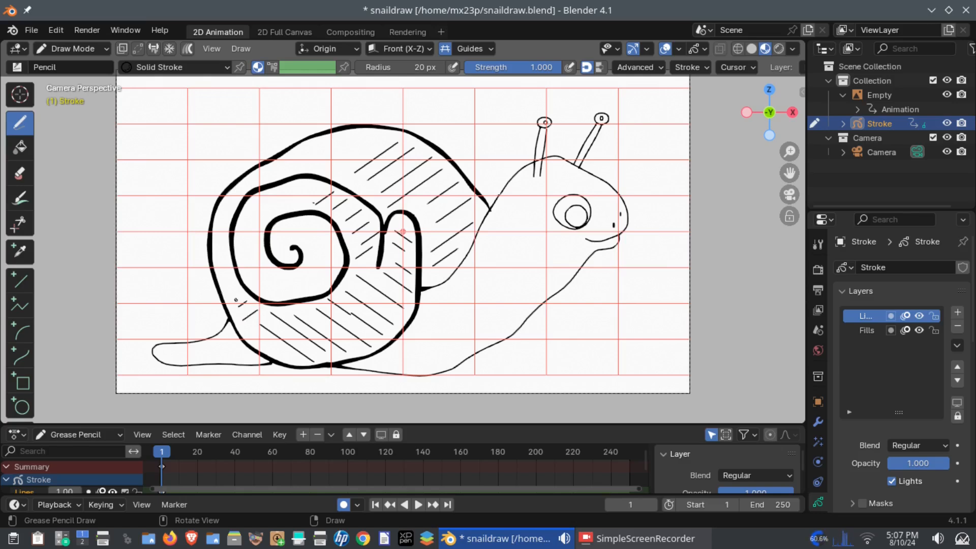
key("ctrl+z")
key("ctrl+z")
Hatch the shell's narrow rear band and the remaining area under its crown with short slanted lines, undoing stray strokes
left_click_drag(220, 268, 224, 265)
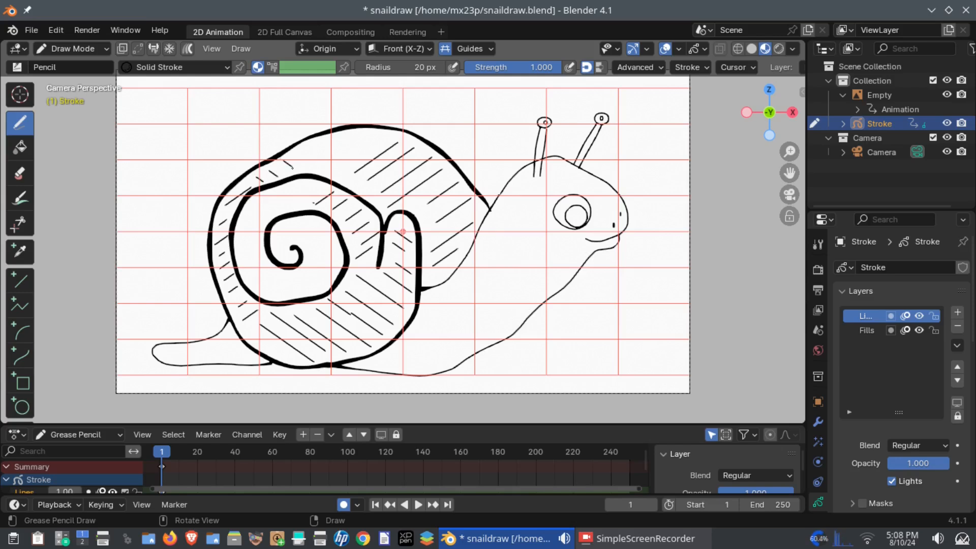
key("ctrl+z")
mouse_move(302, 153)
left_mouse_down()
mouse_move(325, 168)
mouse_move(348, 157)
left_mouse_up()
key("ctrl+z")
key("ctrl+z")
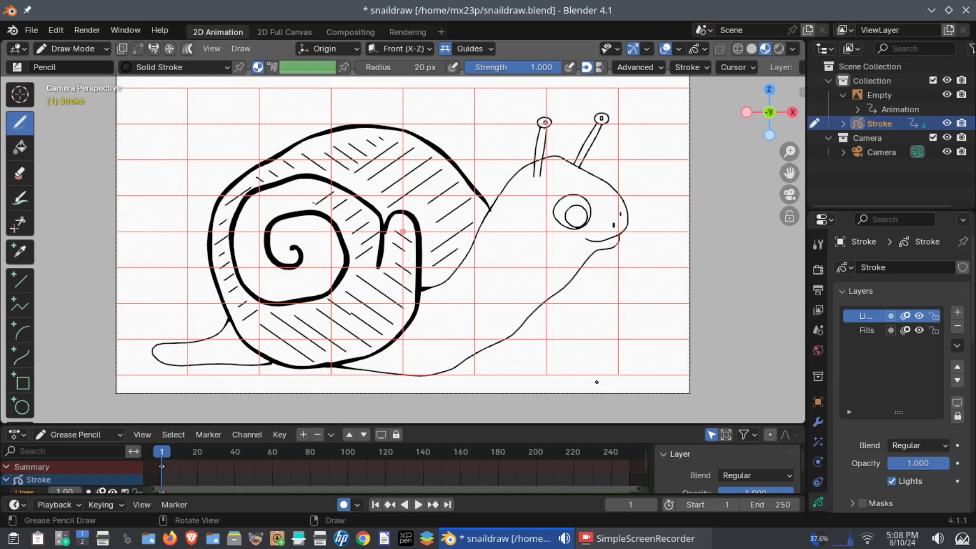
Save the file and render the current frame of the snail as a still image
key("ctrl+s")
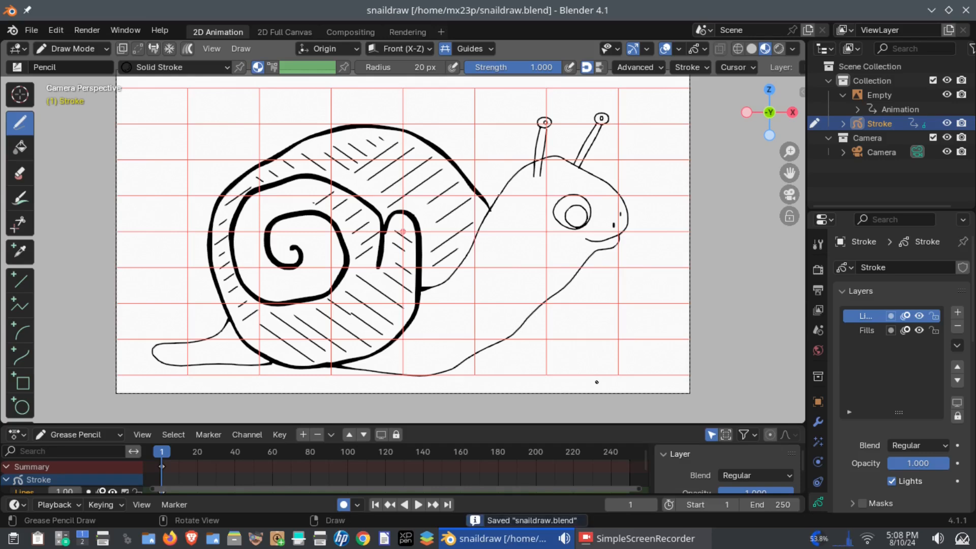
left_click(87, 30)
left_click(99, 50)
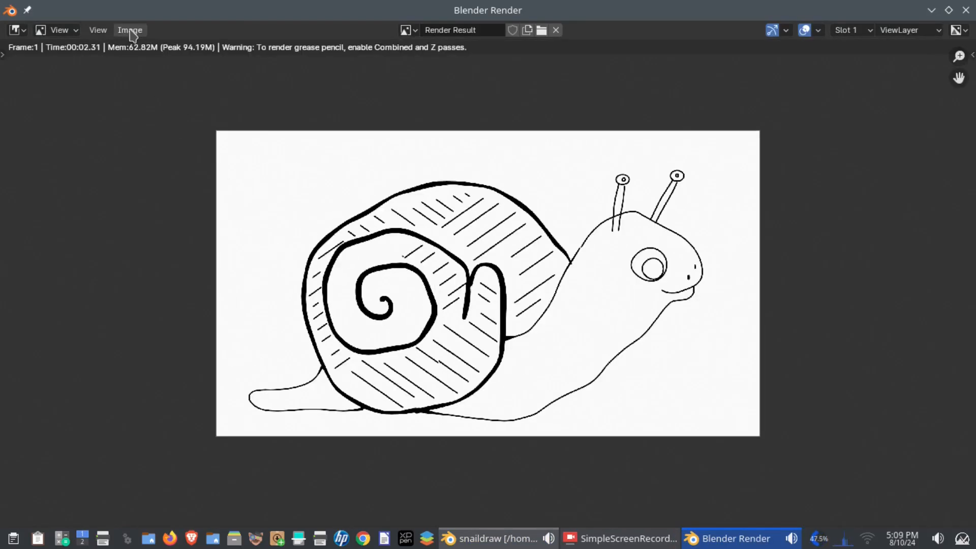
Save a copy of the rendered image in the home folder under the name snailready in PNG format
left_click(131, 31)
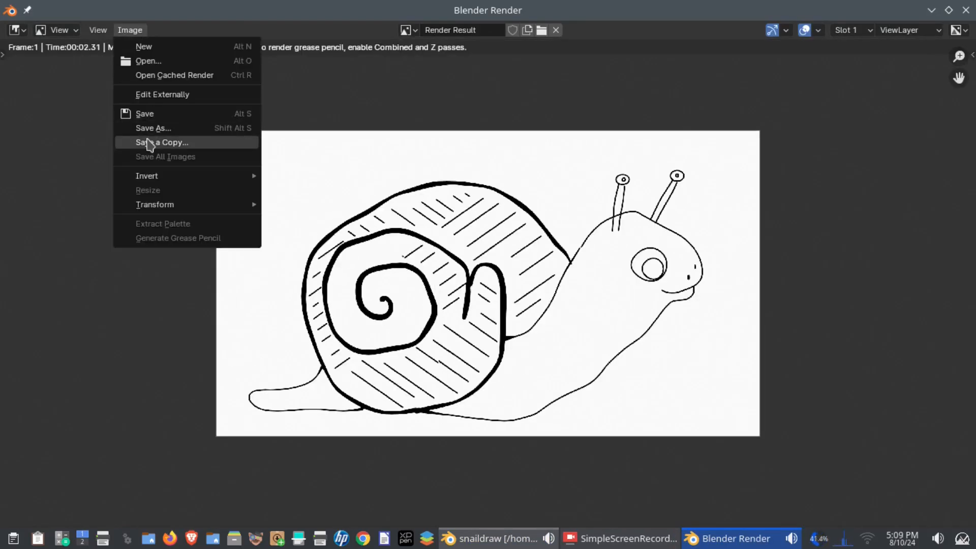
left_click(158, 144)
left_click(383, 490)
type("snailready")
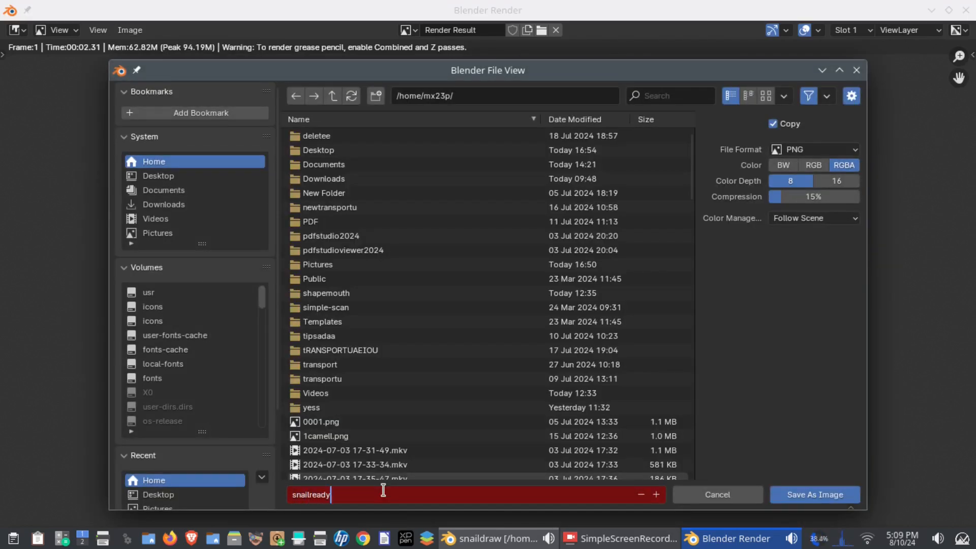
key("Return")
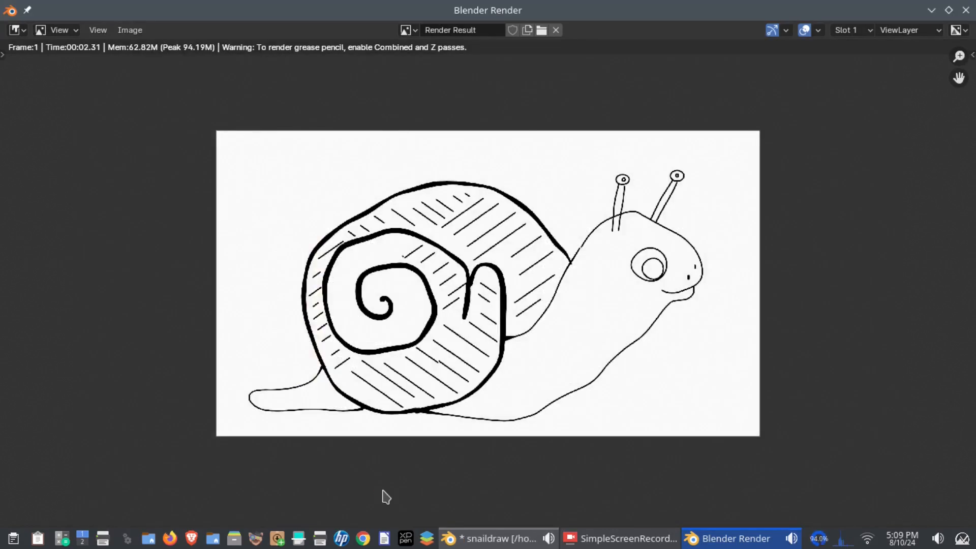